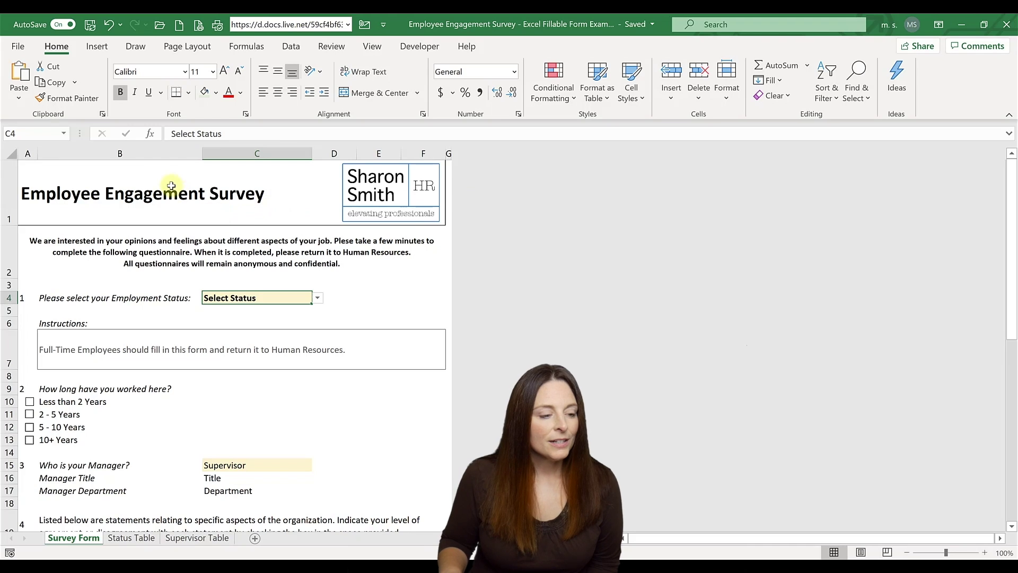
# - Protect the Survey Form sheet without a password, allowing users to select locked and unlocked cells
pyautogui.click(171, 185)
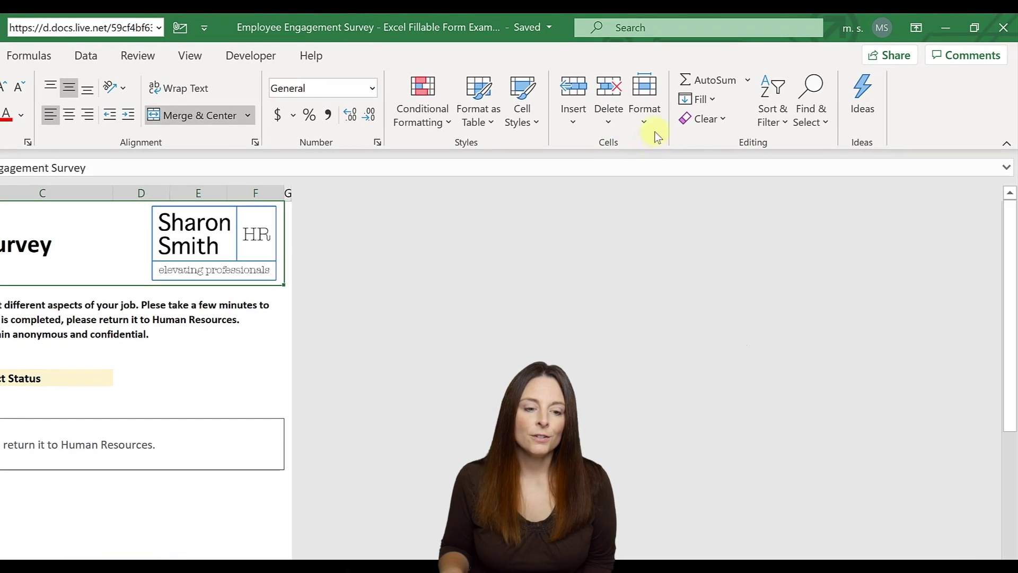
pyautogui.click(643, 123)
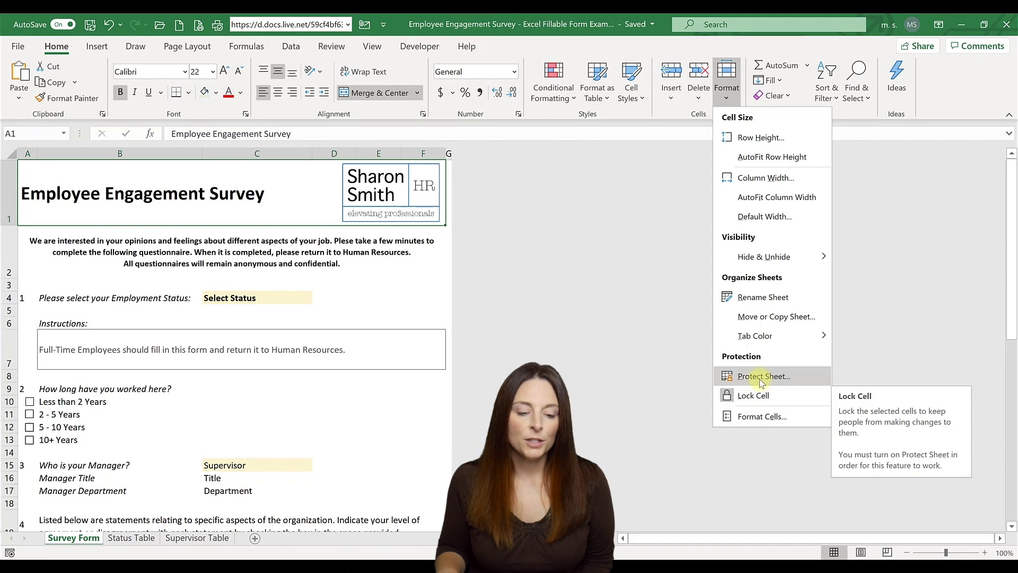
pyautogui.click(761, 378)
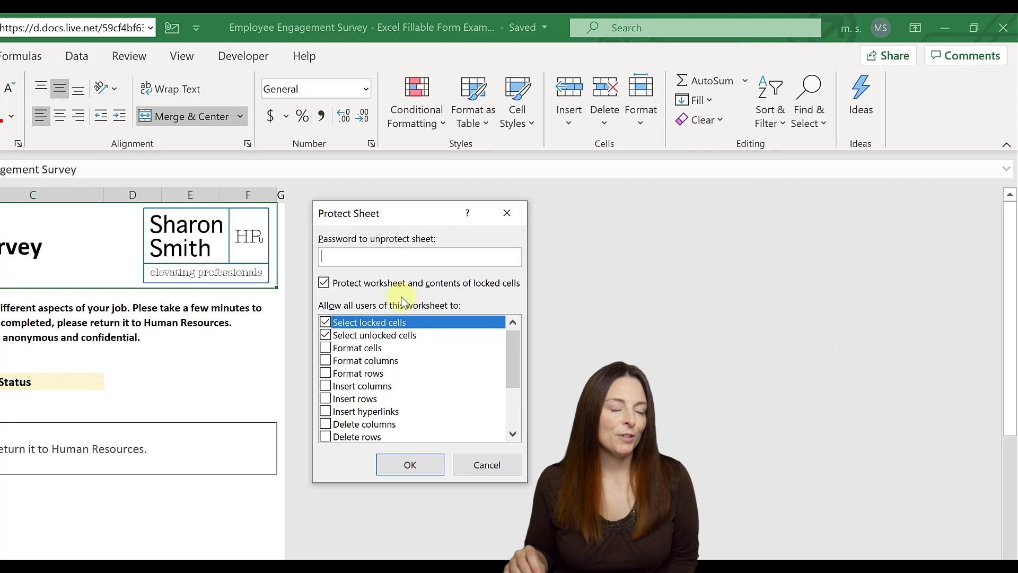
pyautogui.click(409, 465)
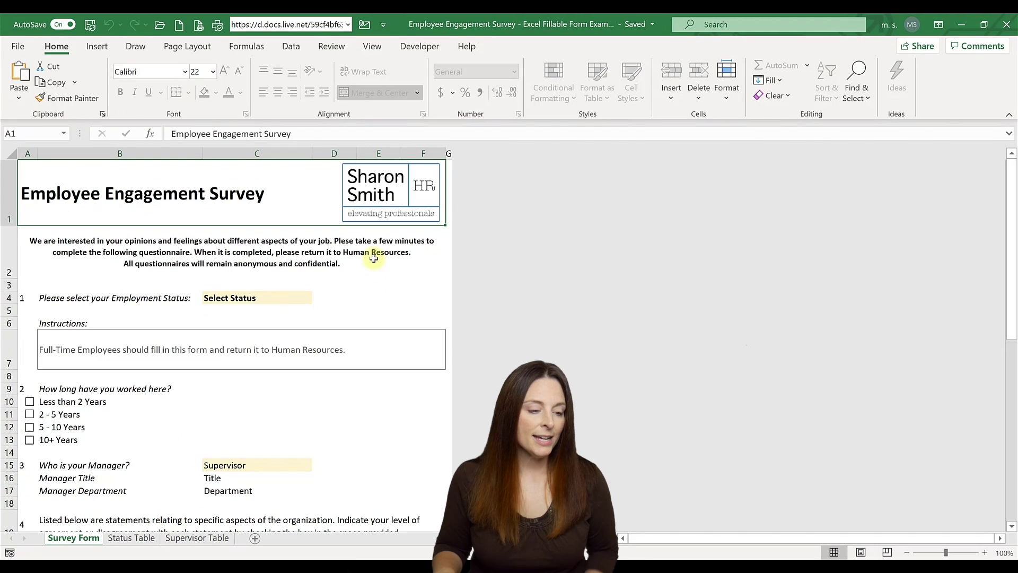
# - Try to edit the introductory text in cell A2, and unprotect the sheet
pyautogui.click(412, 258)
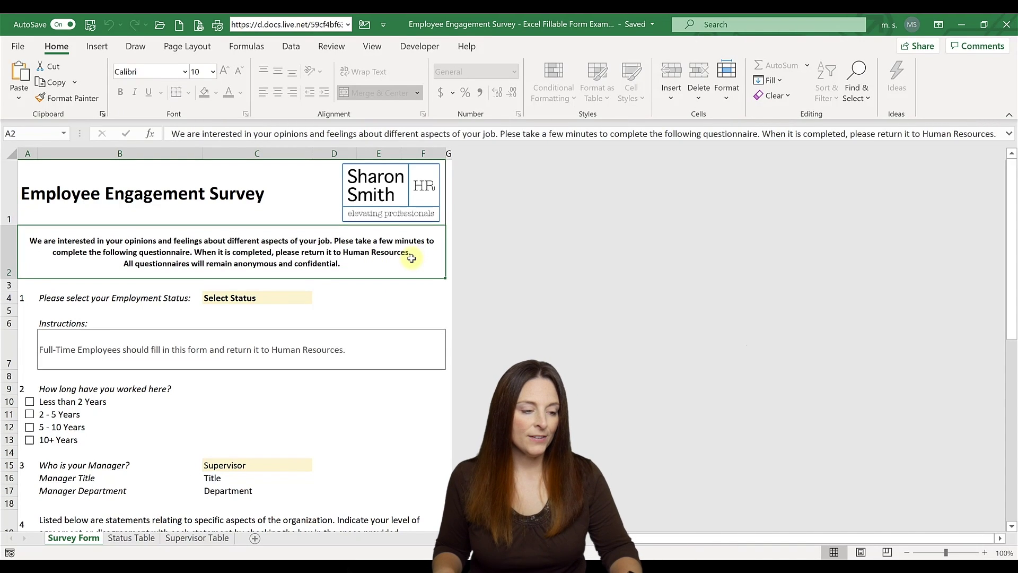
pyautogui.doubleClick(412, 258)
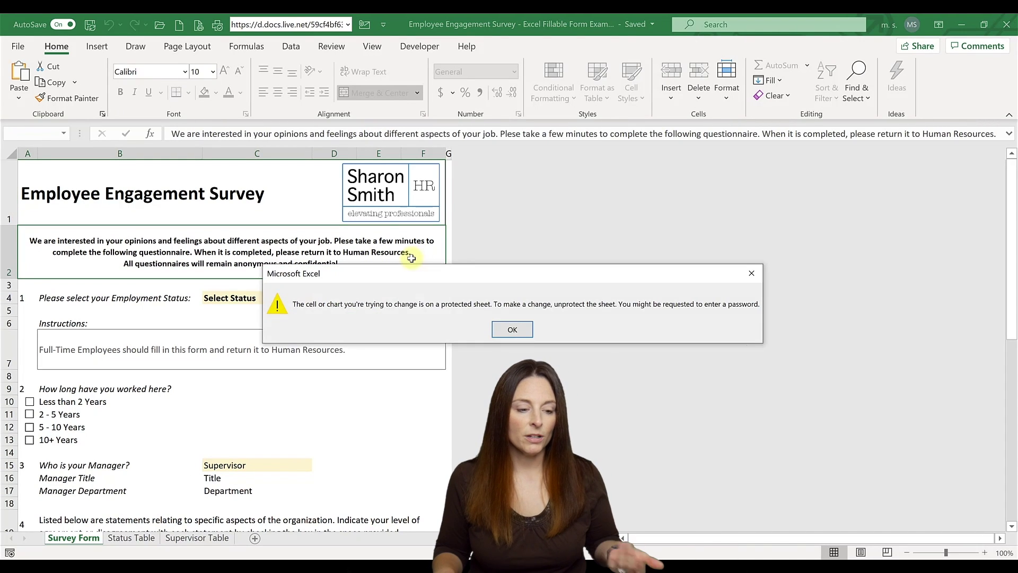
pyautogui.click(512, 330)
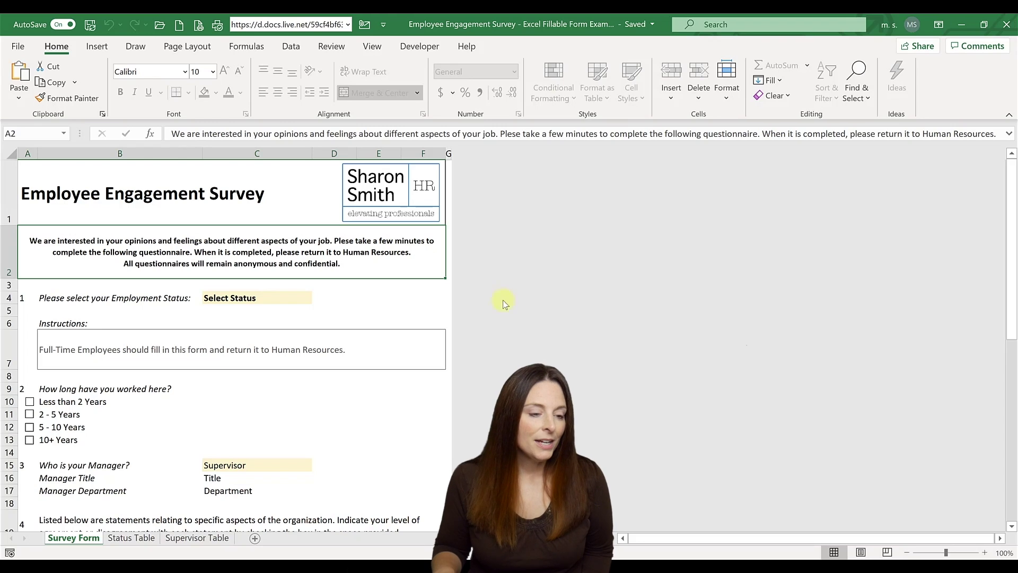
pyautogui.click(727, 94)
pyautogui.click(769, 377)
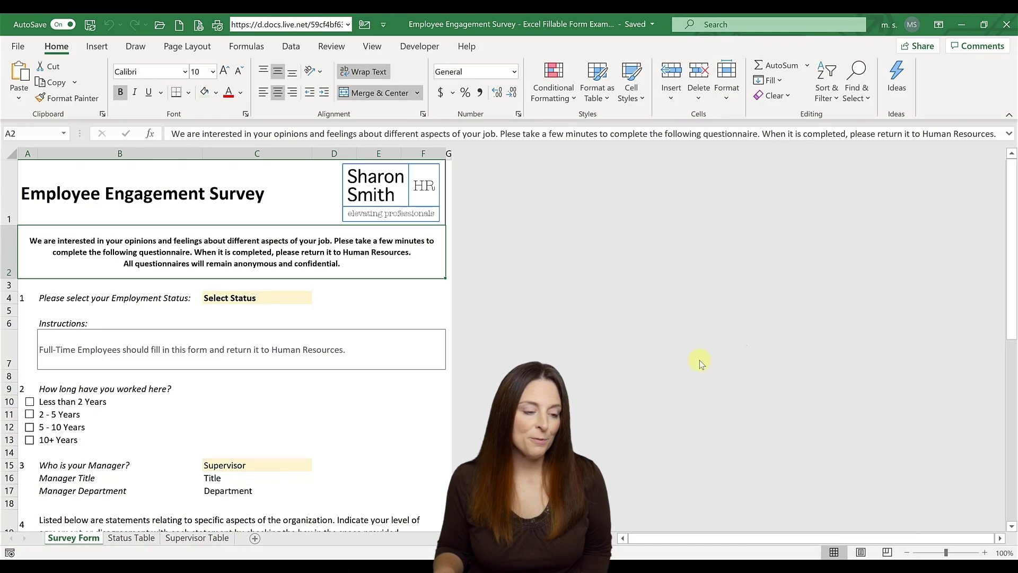
# - Unlock the employment status cell C4
pyautogui.click(266, 299)
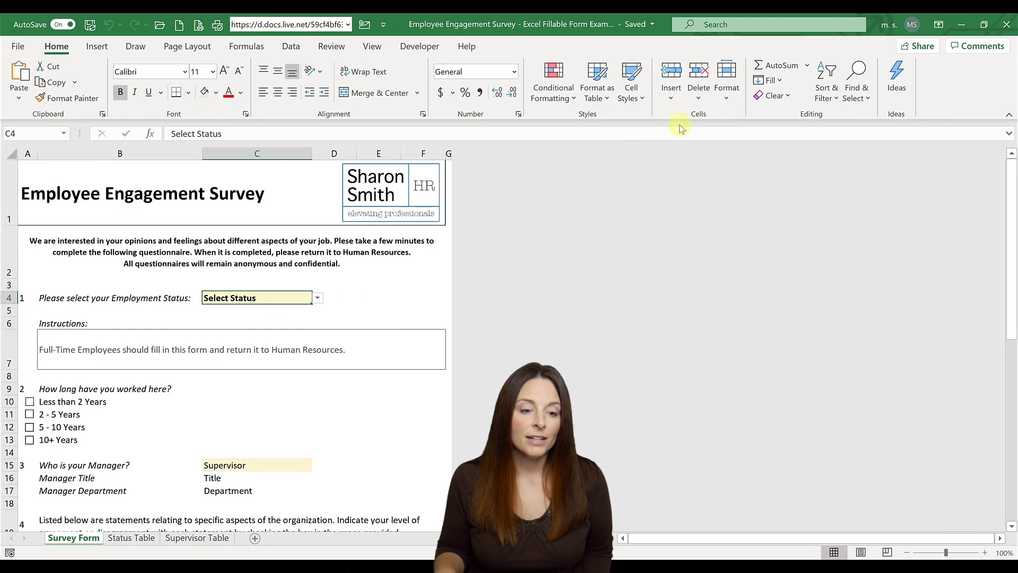
pyautogui.click(725, 100)
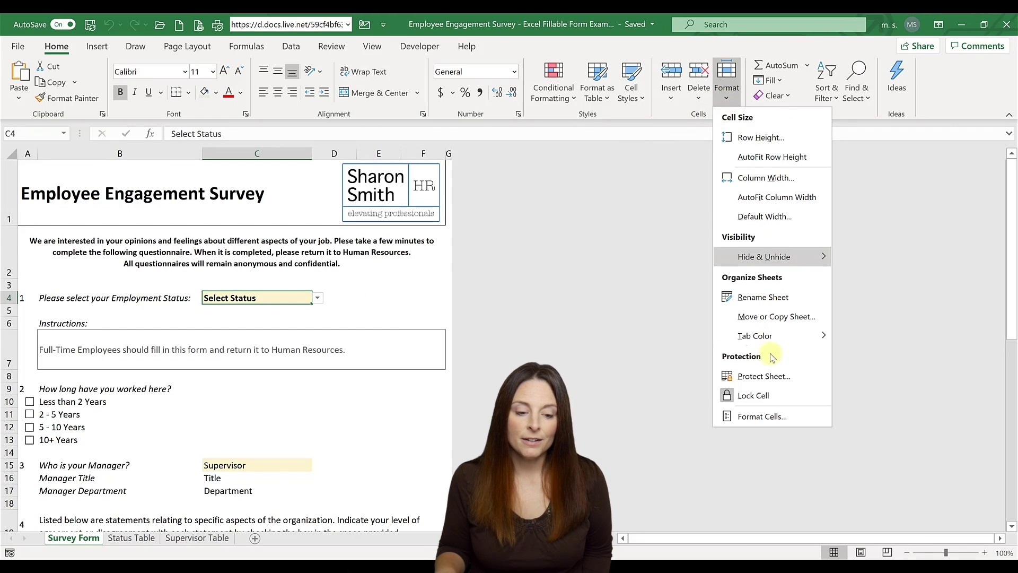
pyautogui.click(769, 395)
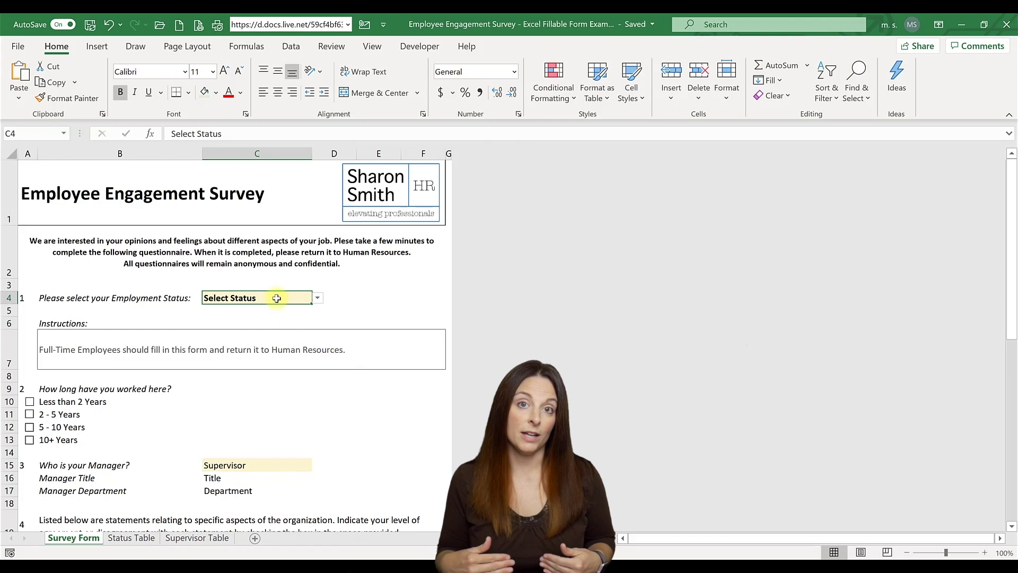
# - Turn off the Locked protection option for the employment status and Supervisor cells, C4 and C15, together
pyautogui.click(265, 464)
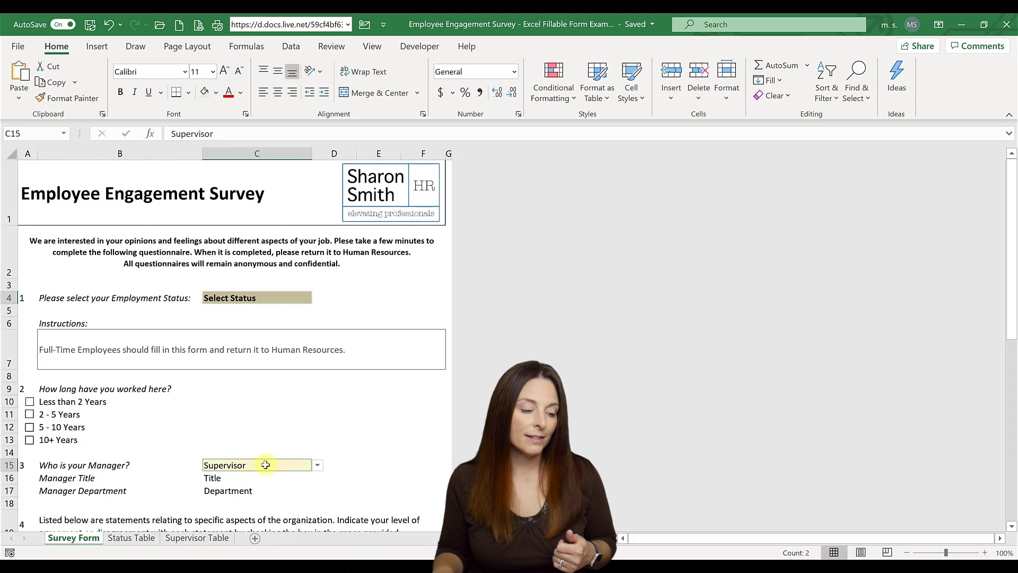
pyautogui.rightClick(265, 464)
pyautogui.click(331, 396)
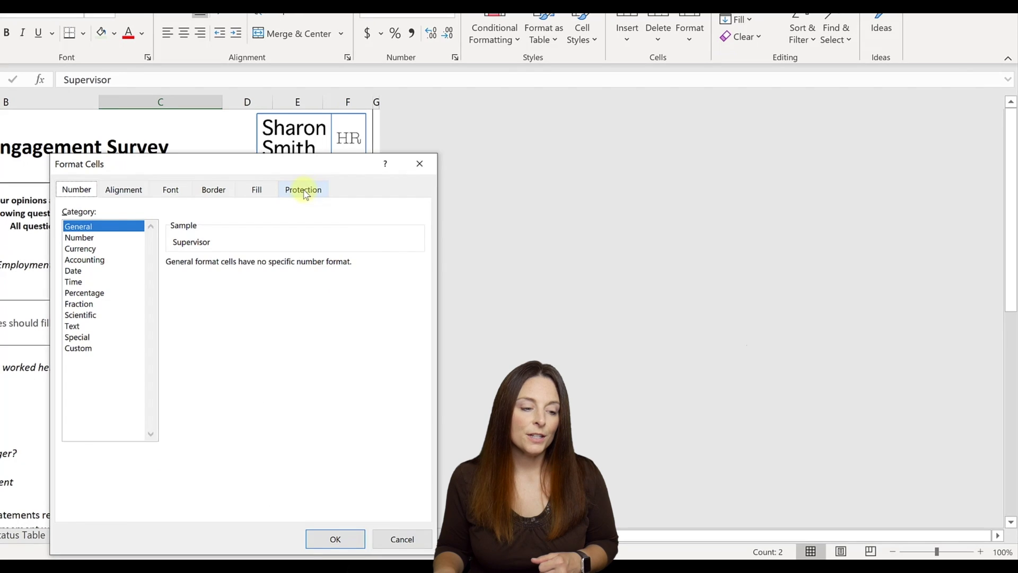
pyautogui.click(304, 190)
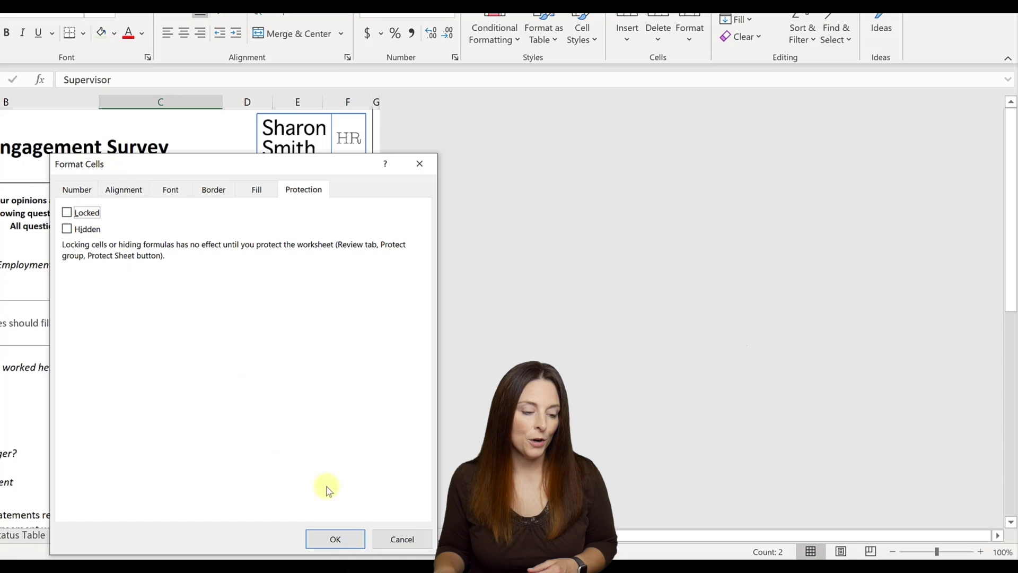
pyautogui.click(336, 539)
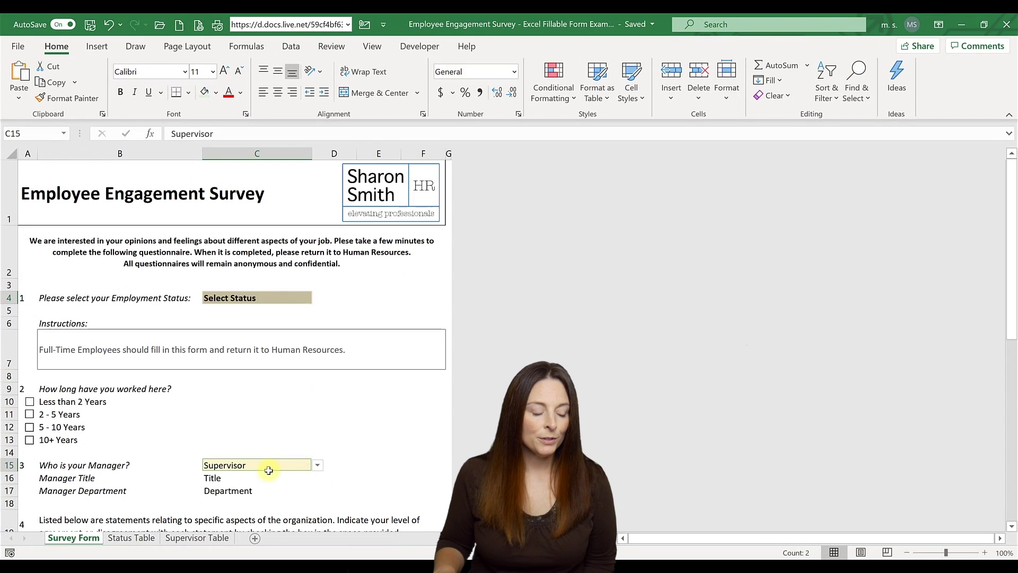
# - Check the Lock Cell status of the Supervisor cell C15
pyautogui.click(268, 476)
pyautogui.click(268, 463)
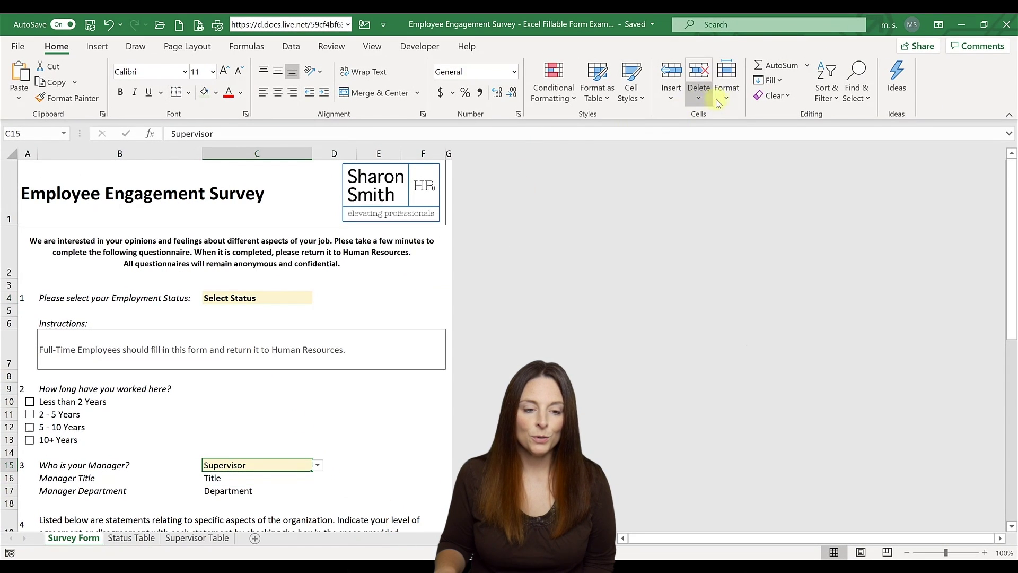
pyautogui.click(730, 100)
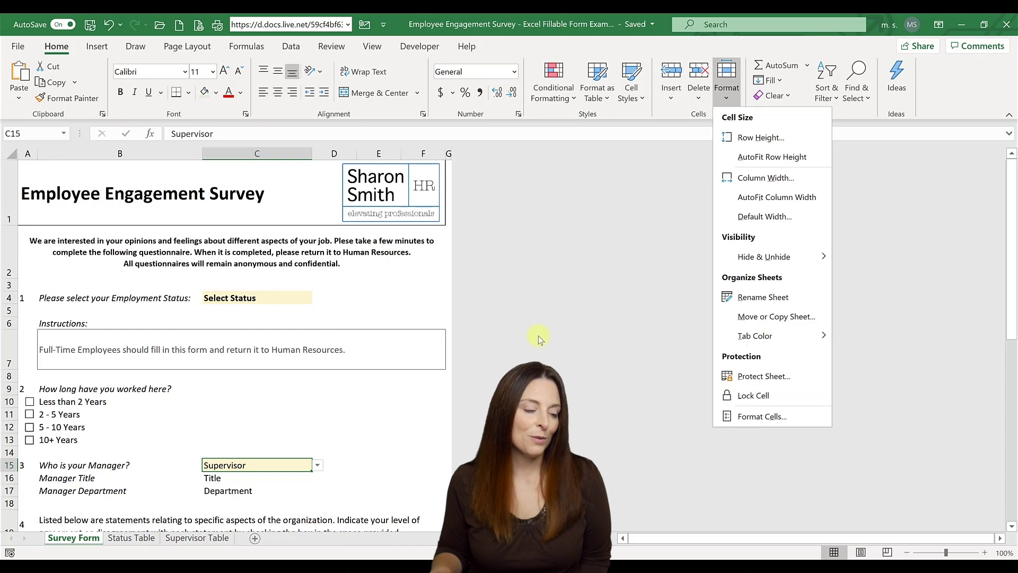
pyautogui.click(329, 298)
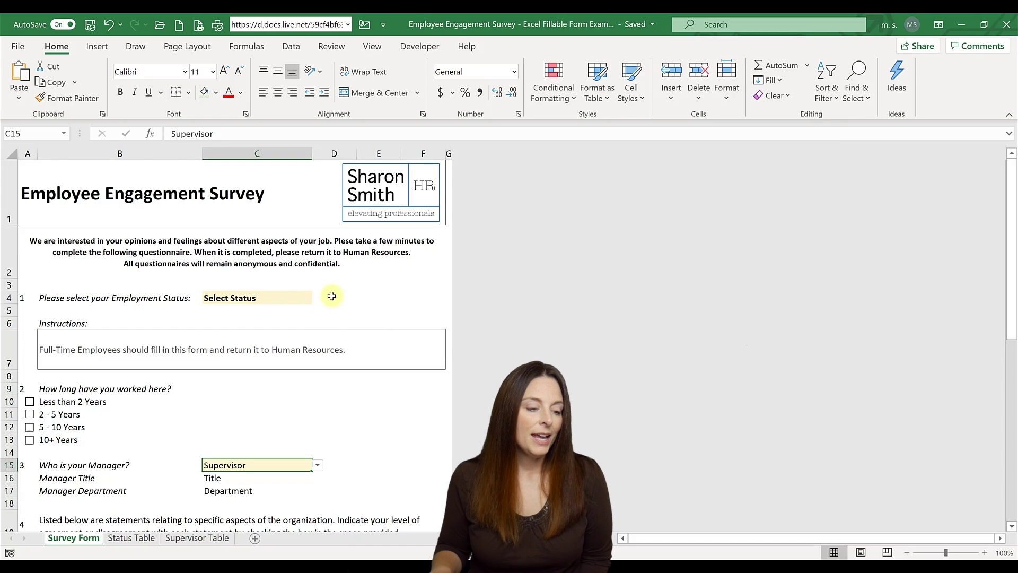
# - Protect the sheet without a password, keeping the default permissions to select locked and unlocked cells
pyautogui.click(331, 297)
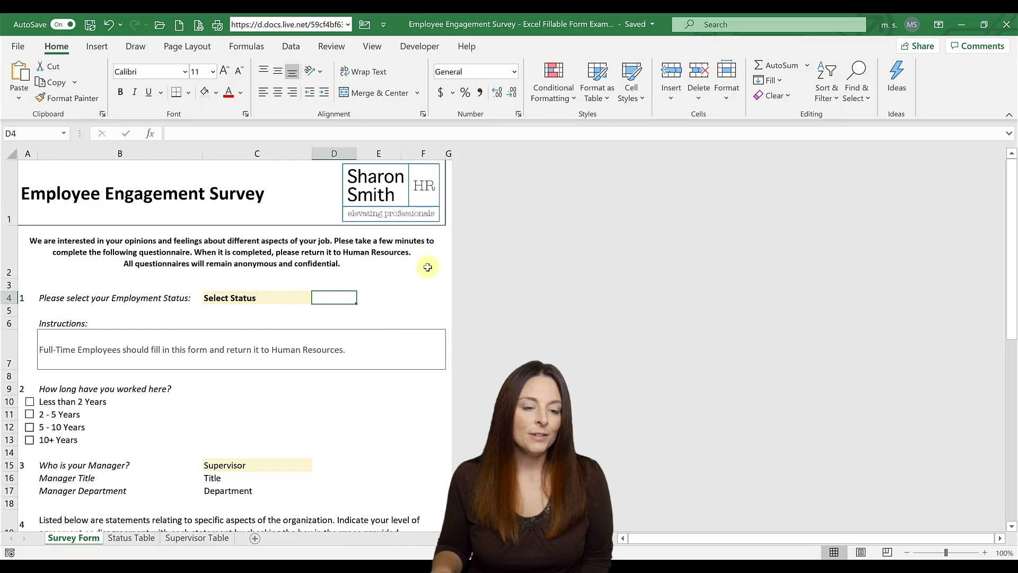
pyautogui.click(727, 98)
pyautogui.click(803, 376)
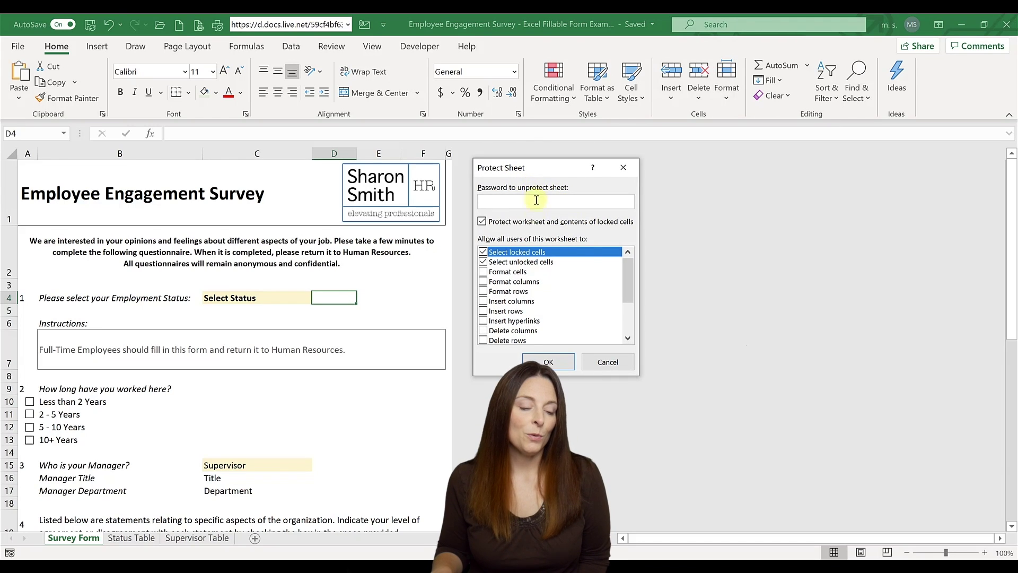
pyautogui.click(547, 362)
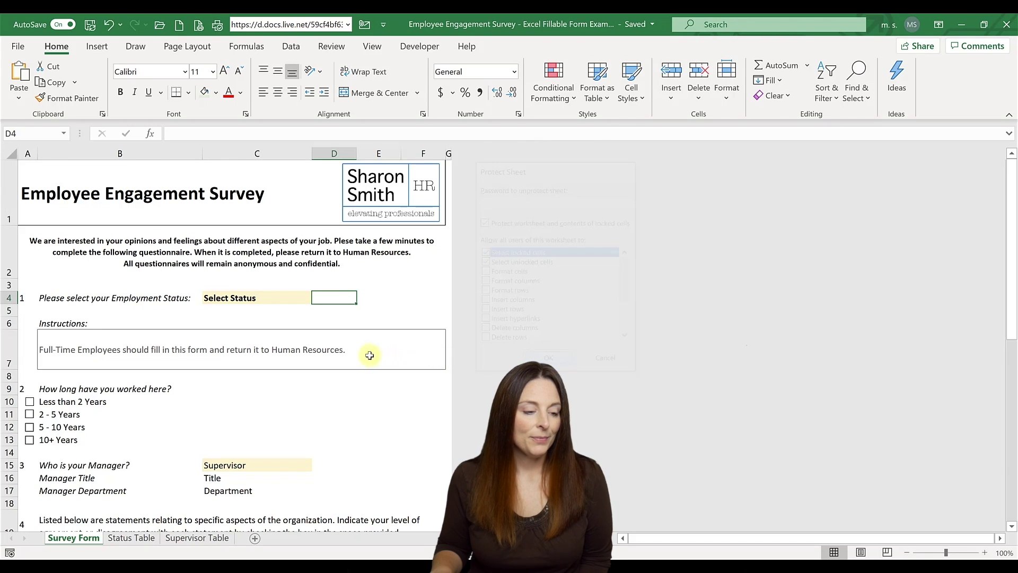
# - Try to edit the instructions formula in the locked cell B7
pyautogui.click(345, 348)
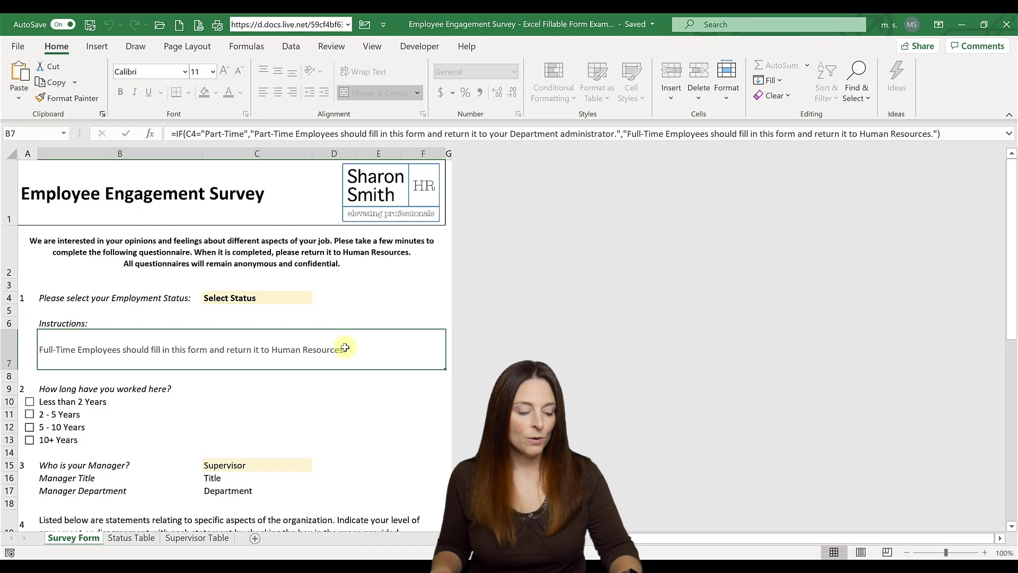
pyautogui.doubleClick(345, 349)
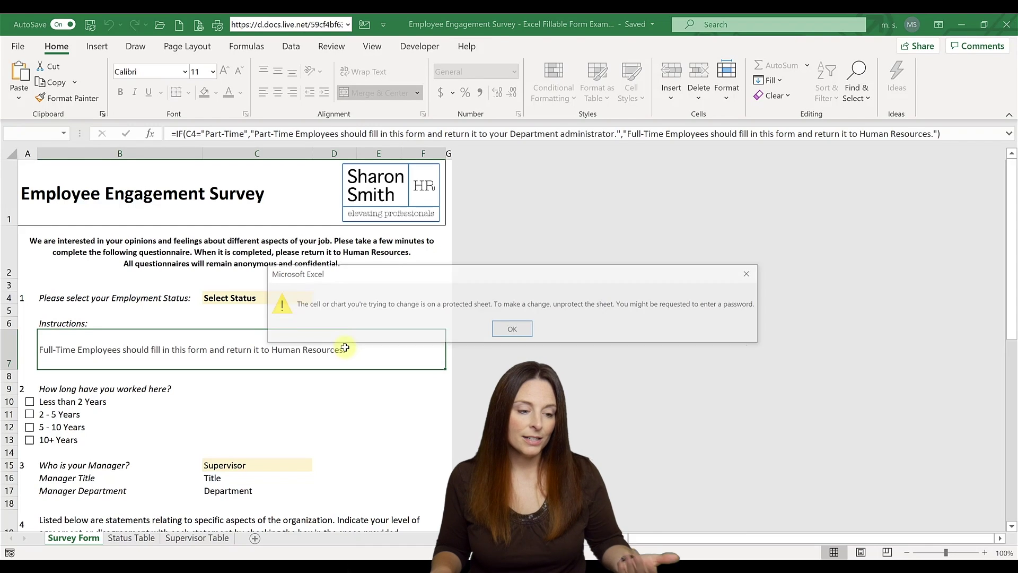
pyautogui.click(513, 329)
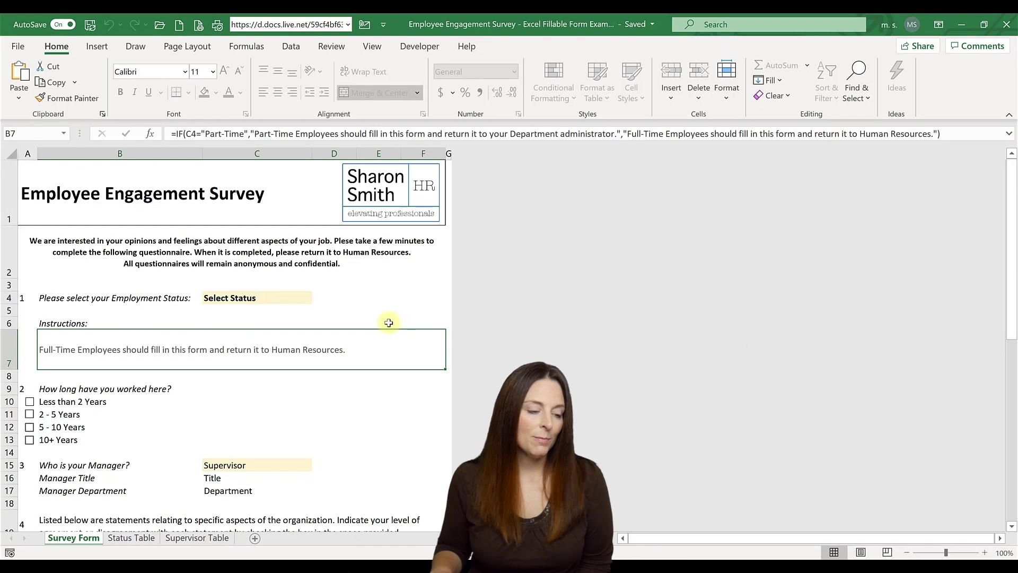
# - Set the employment status in C4 to Part-Time and choose the manager's name in C15
pyautogui.click(281, 296)
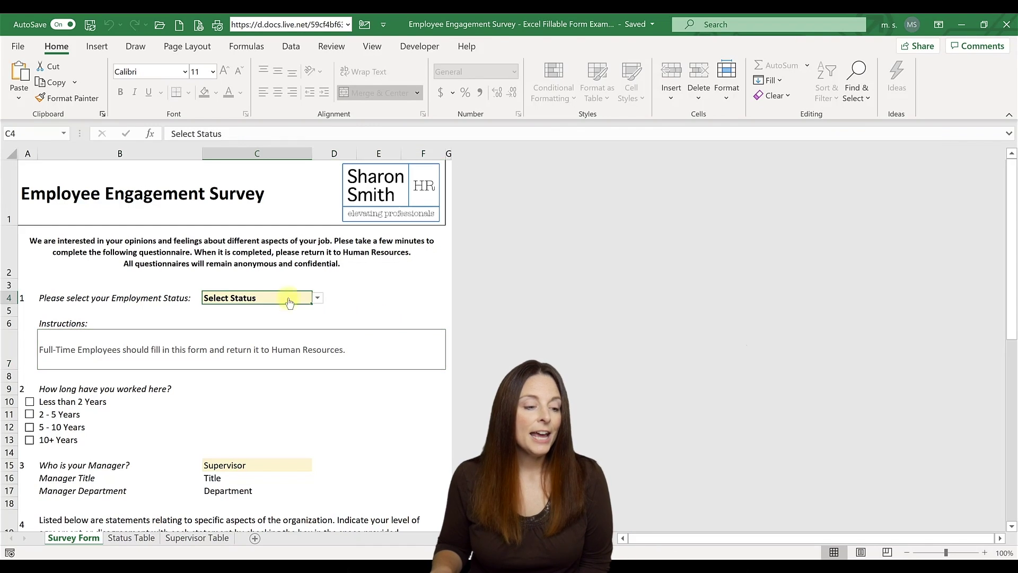
pyautogui.click(319, 299)
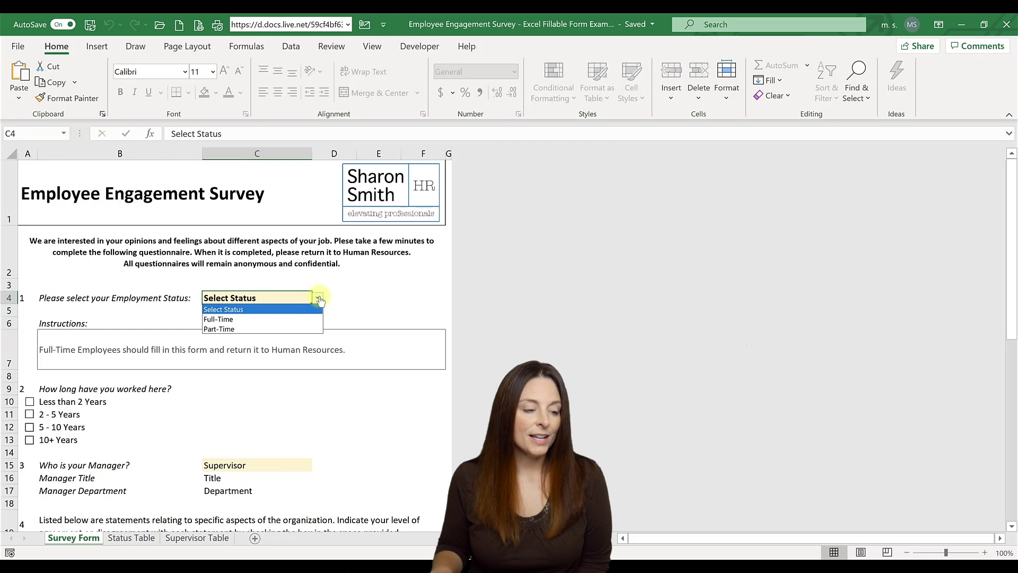
pyautogui.click(248, 328)
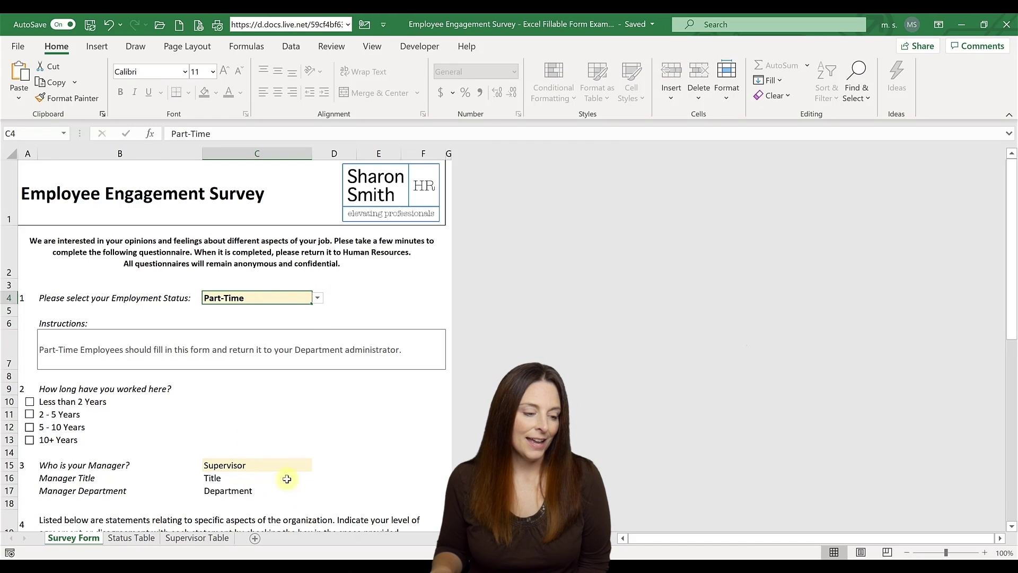
pyautogui.click(306, 469)
pyautogui.click(317, 465)
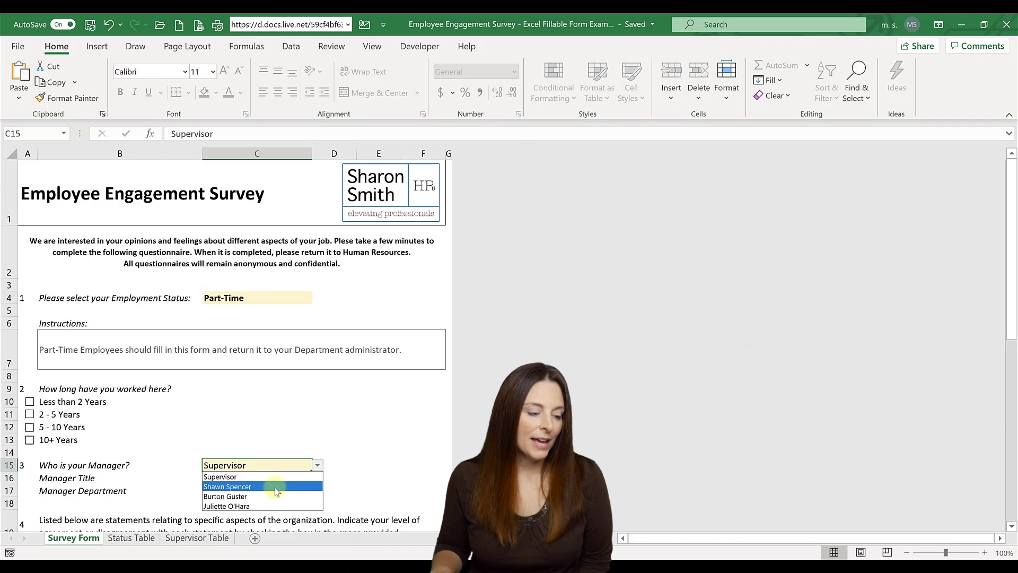
pyautogui.click(282, 476)
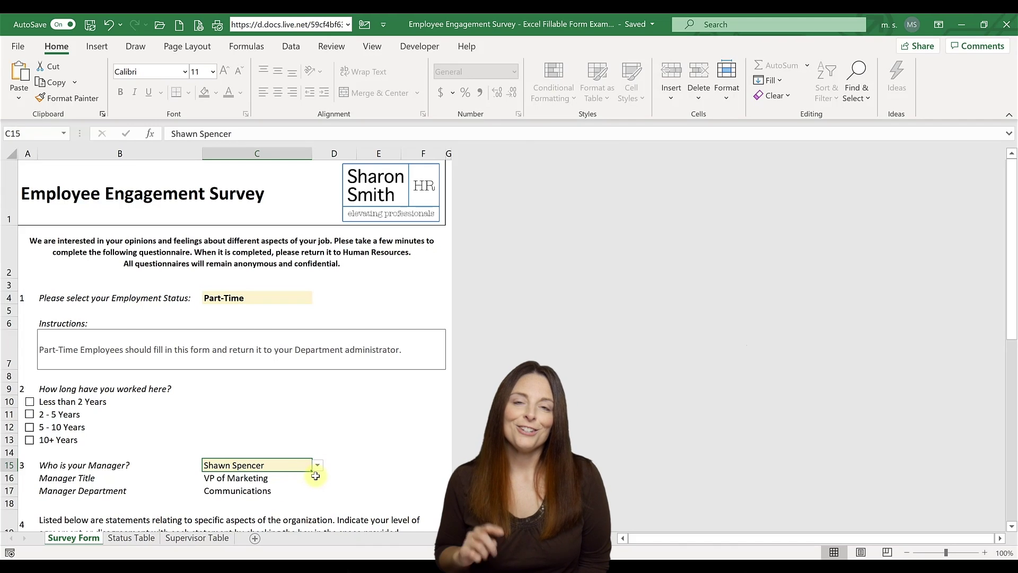